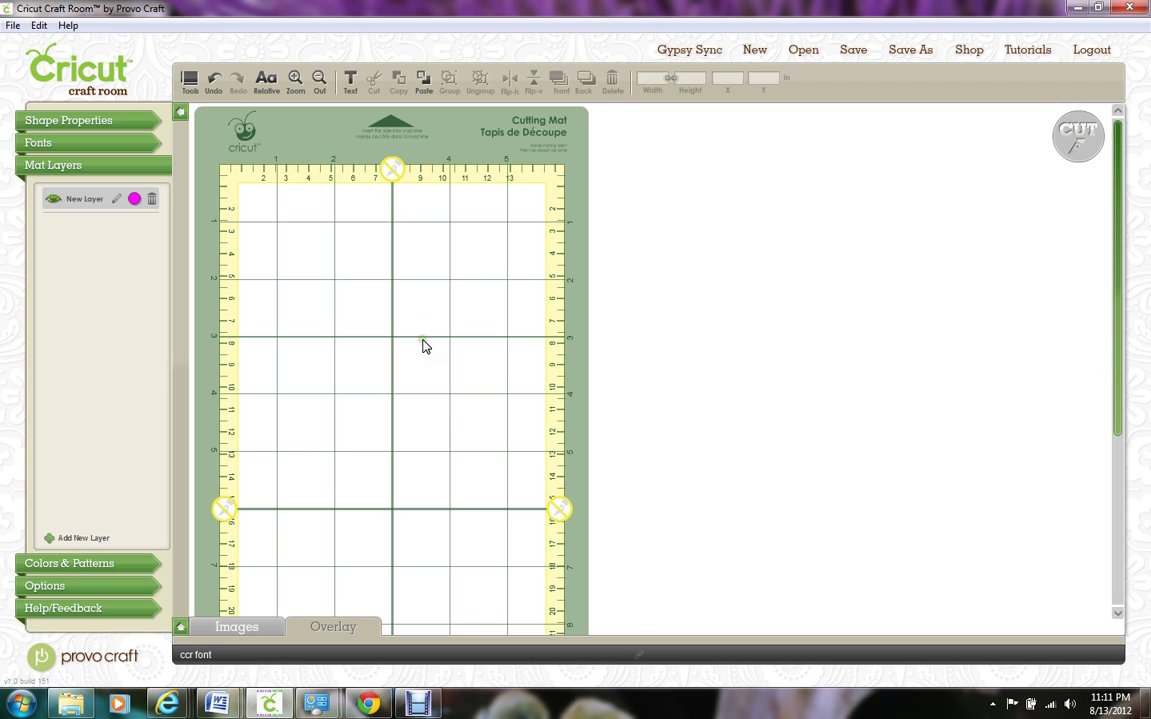
- Rename the mat's only layer from 'New Layer' to 'title'
click(311, 395)
click(116, 200)
key(BackSpace)
text(title)
key(Return)
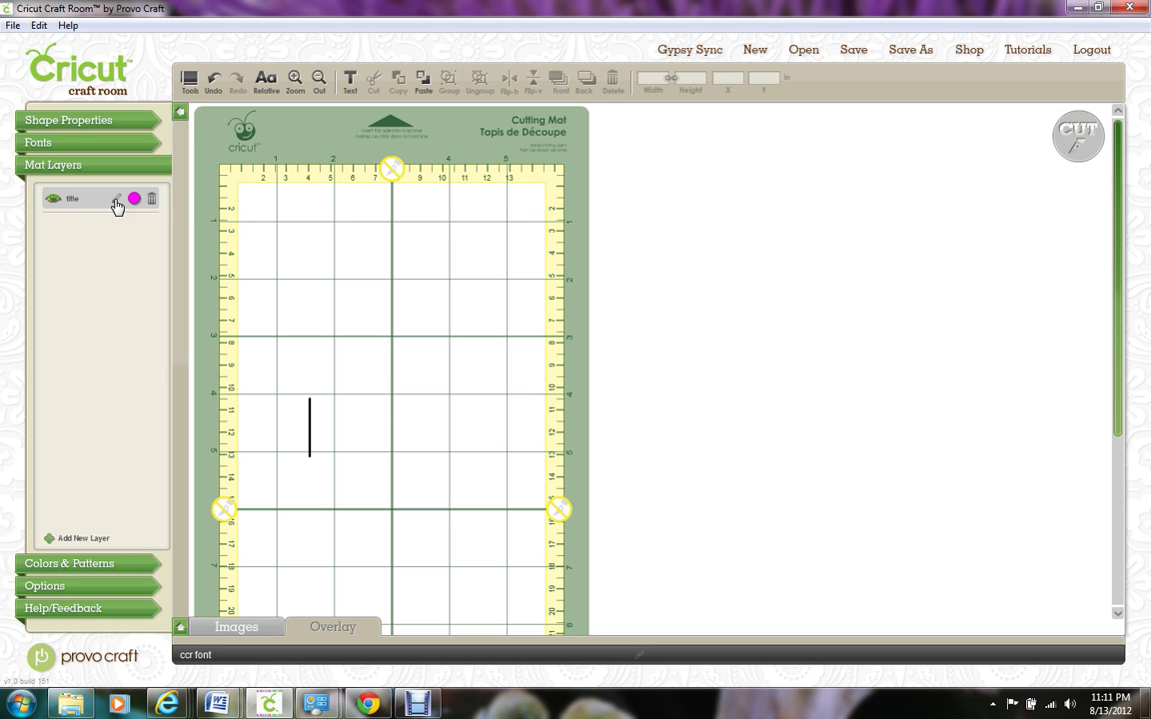
- Bring up the font settings, with Gypsy Font as the font cartridge
click(111, 146)
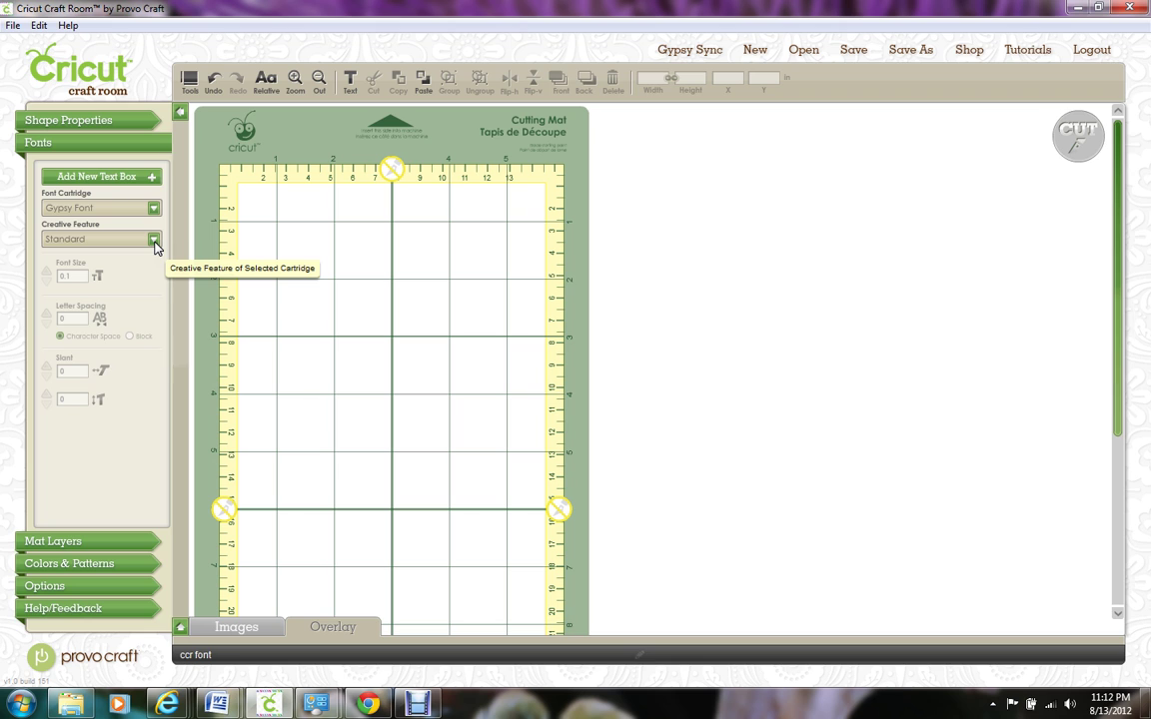
- Add a Gypsy Font text box reading 'babies' and lower its letter spacing from 5 to -5
click(150, 180)
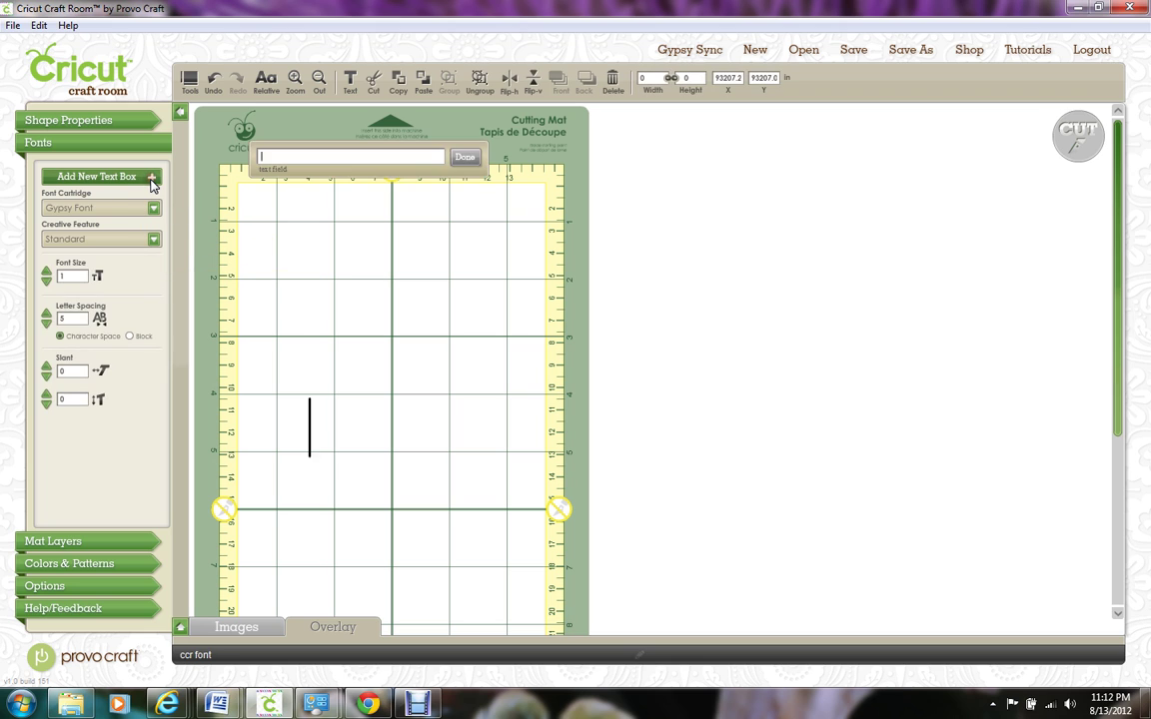
text(babies)
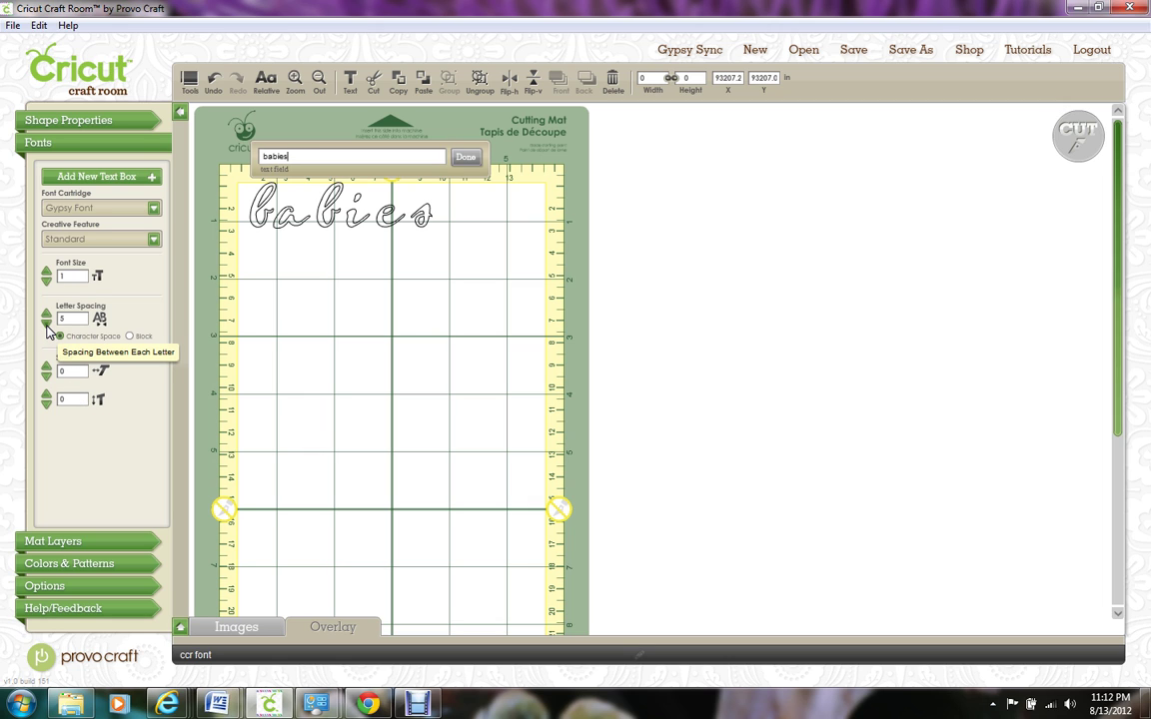
click(46, 325)
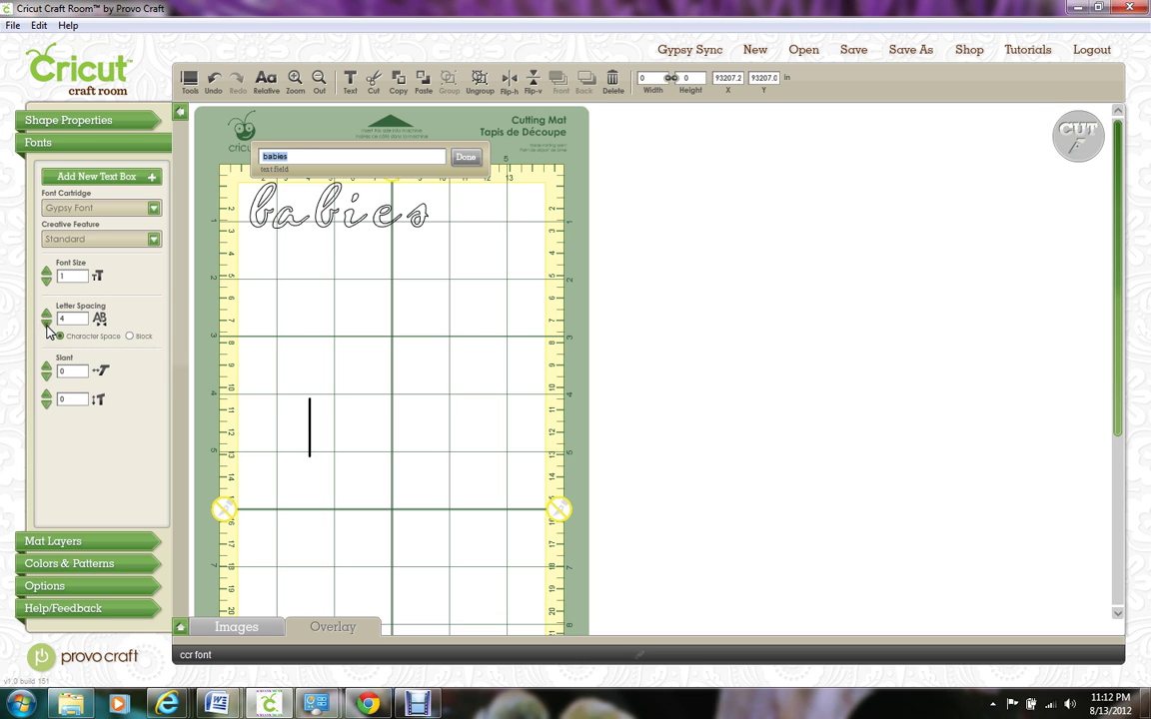
click(46, 326)
click(46, 326)
click(46, 326)
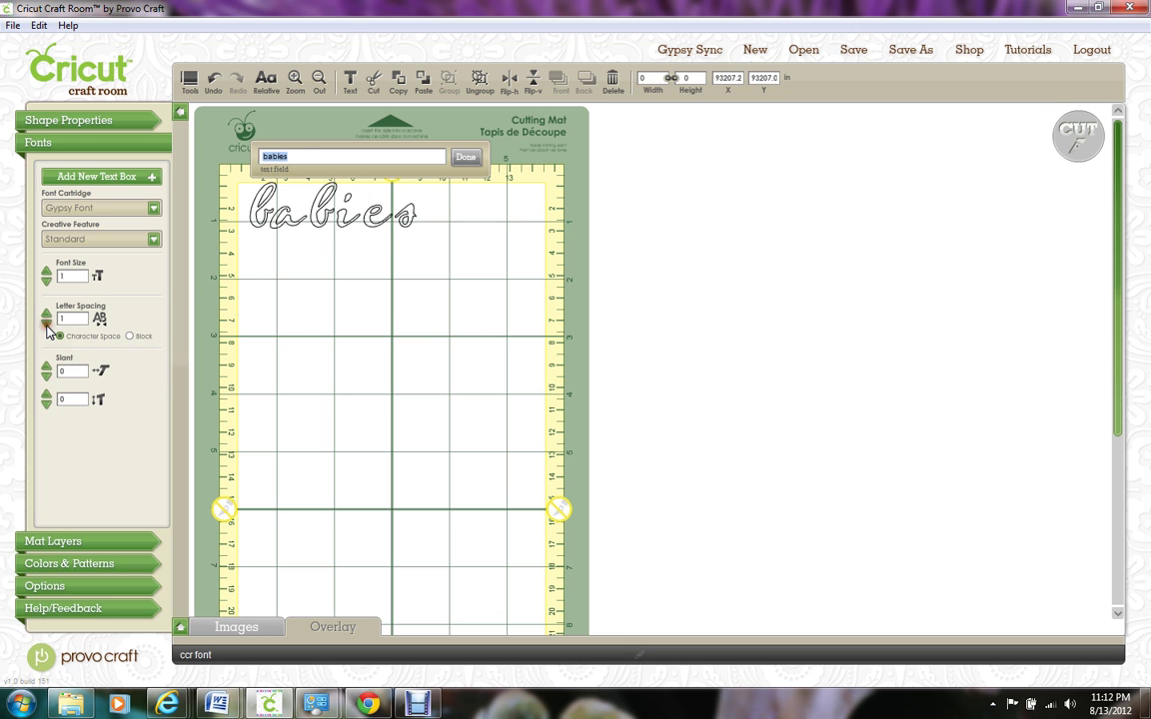
click(46, 325)
click(46, 325)
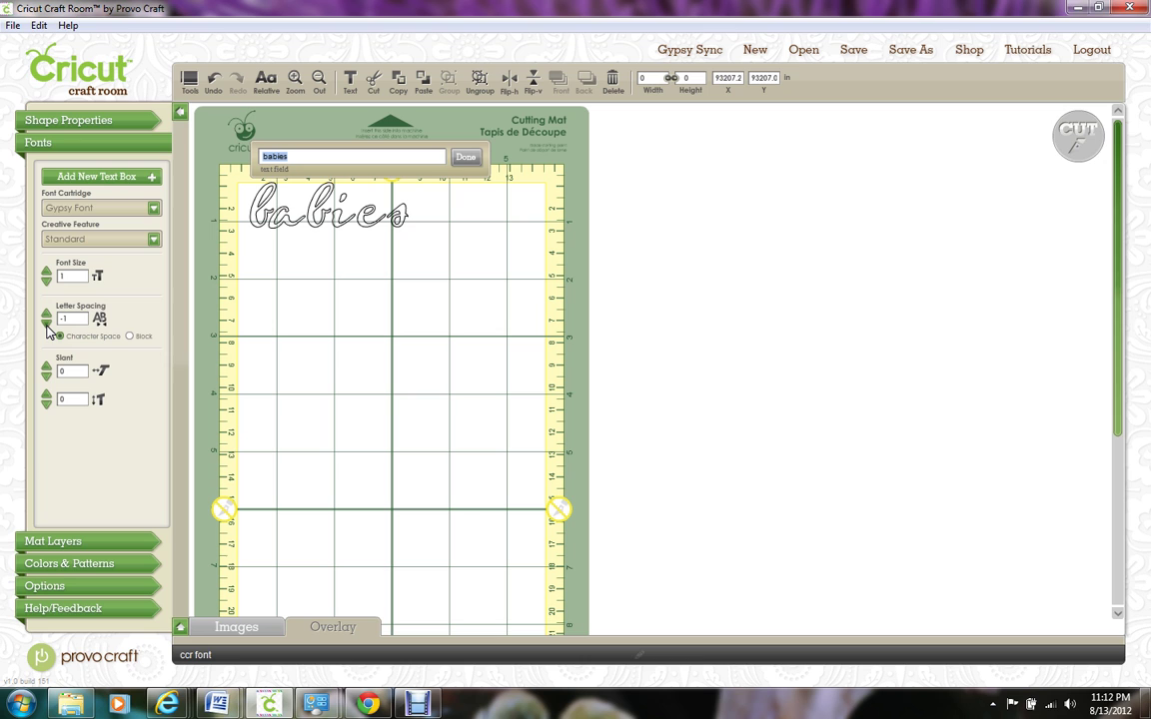
click(46, 326)
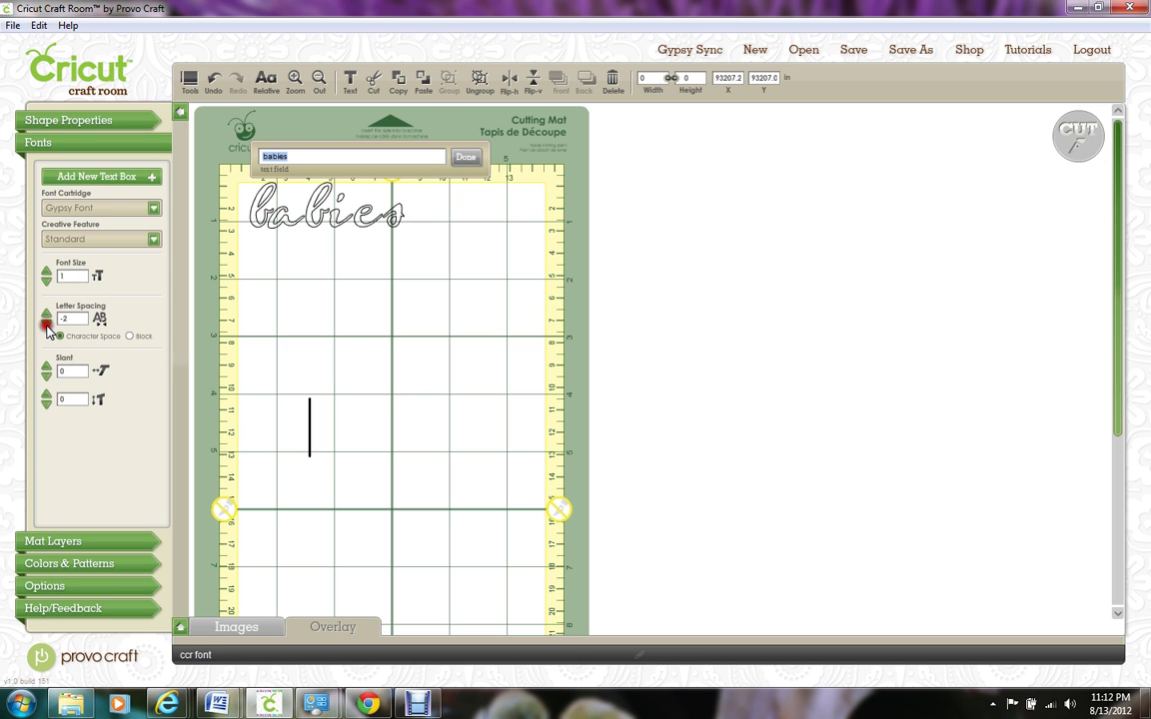
click(46, 326)
click(46, 326)
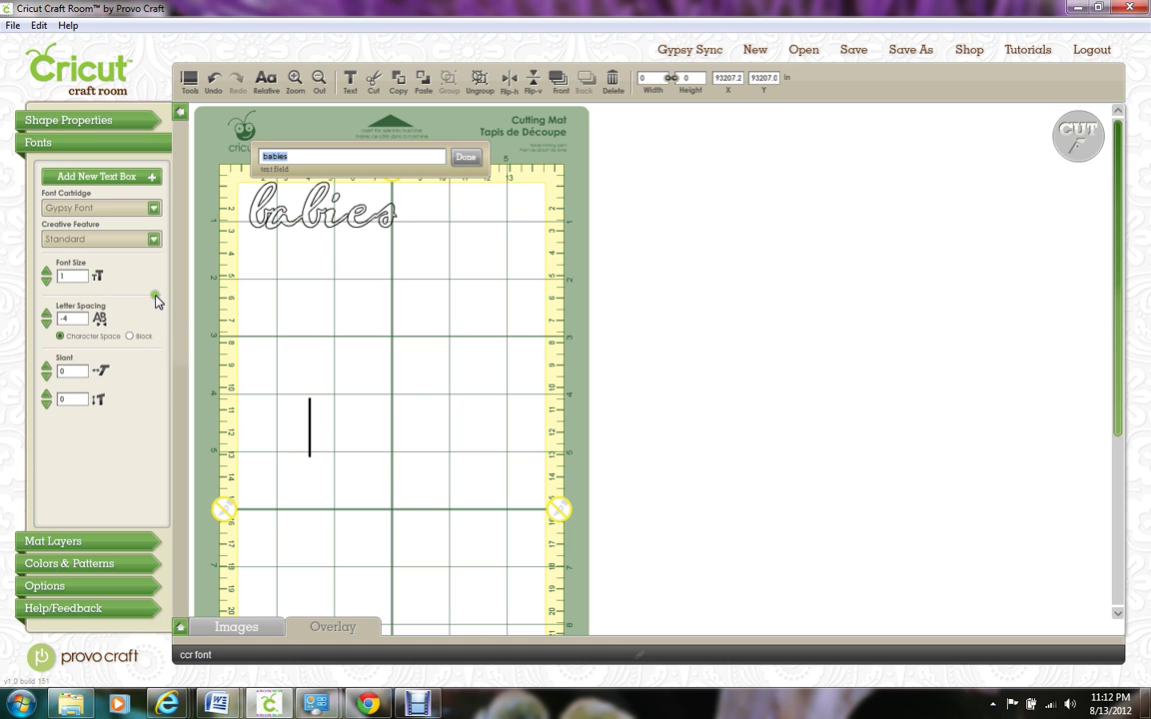
click(47, 323)
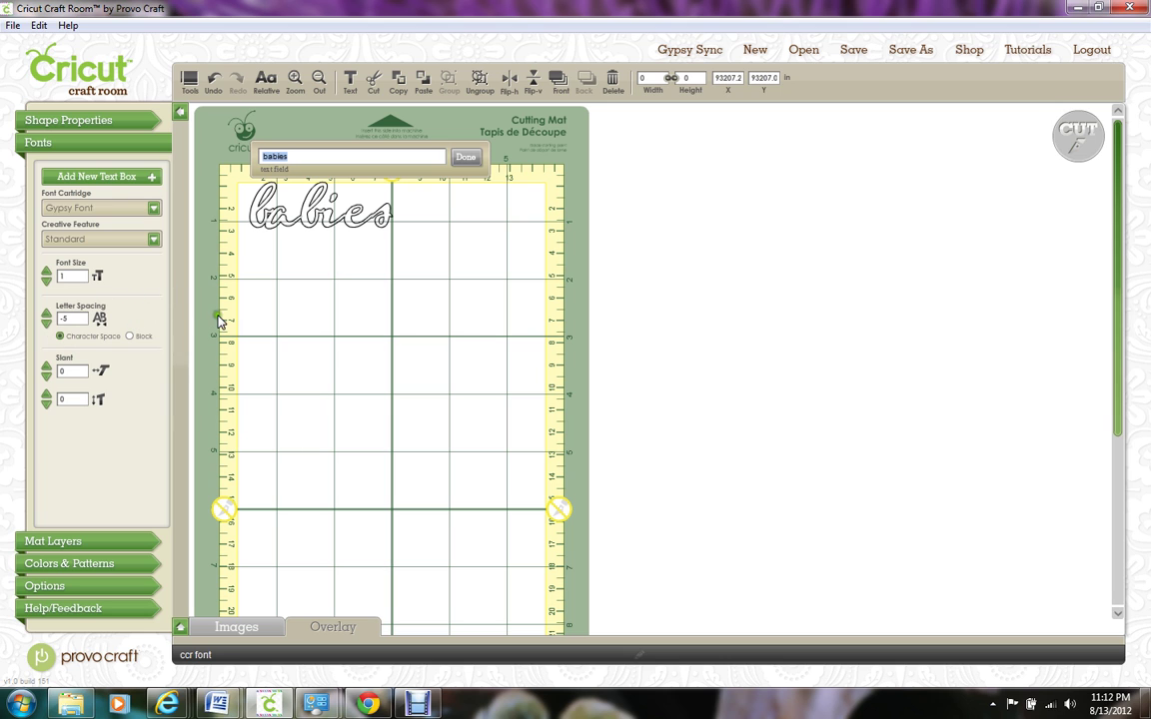
- Finish the 'babies' text, move it down to about 4.3 inches, and close the extra text box
click(468, 158)
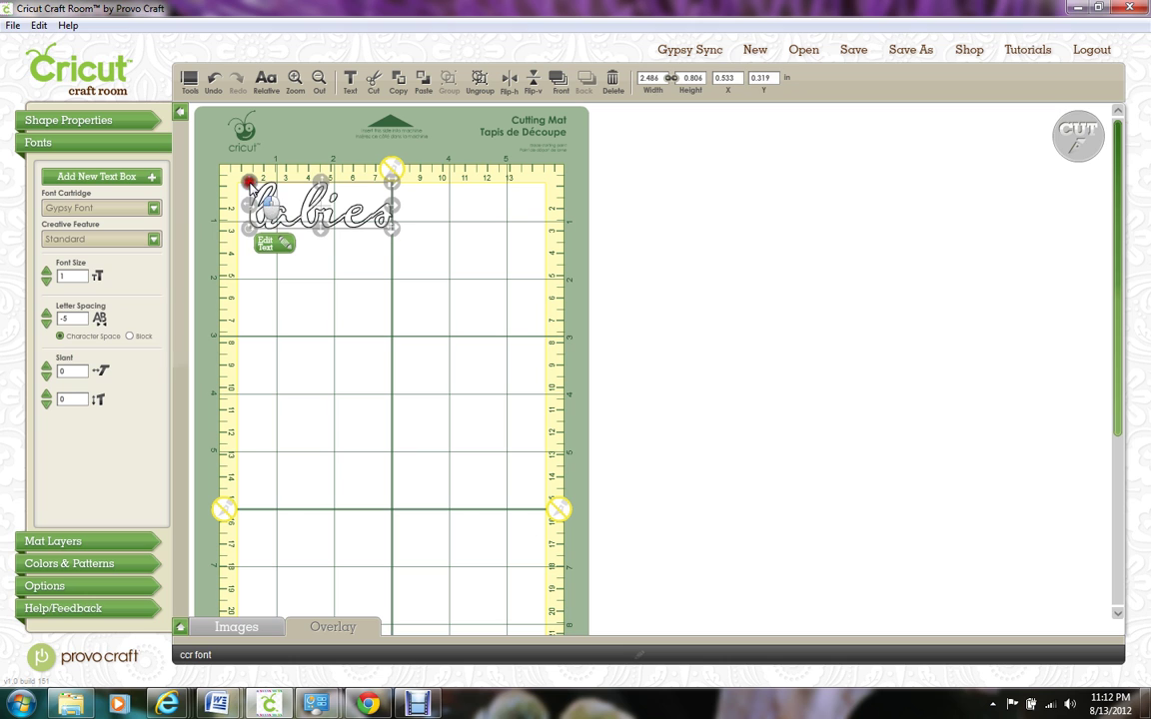
drag(250, 181, 274, 412)
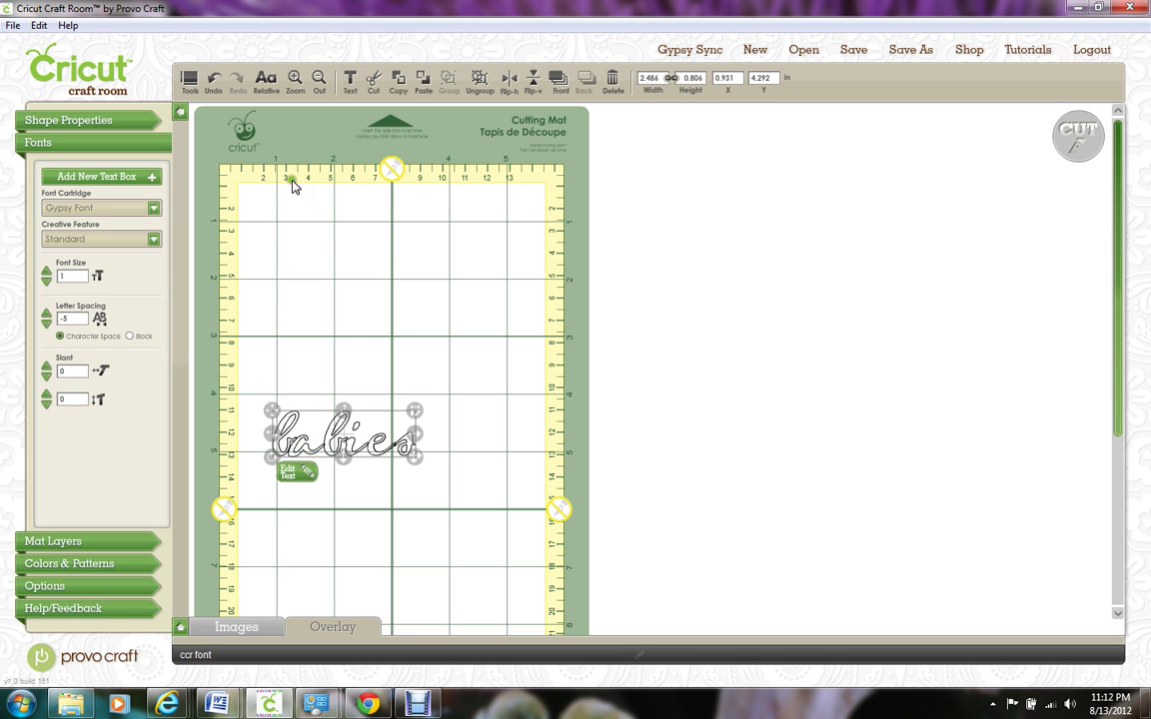
click(270, 206)
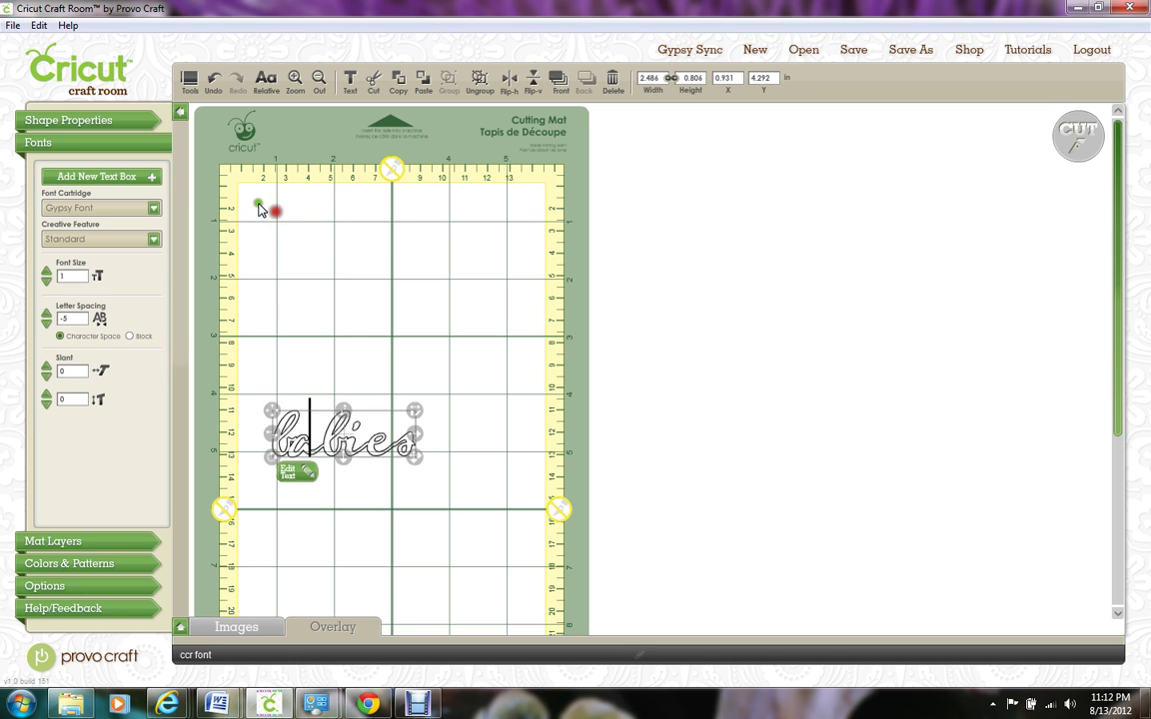
click(143, 178)
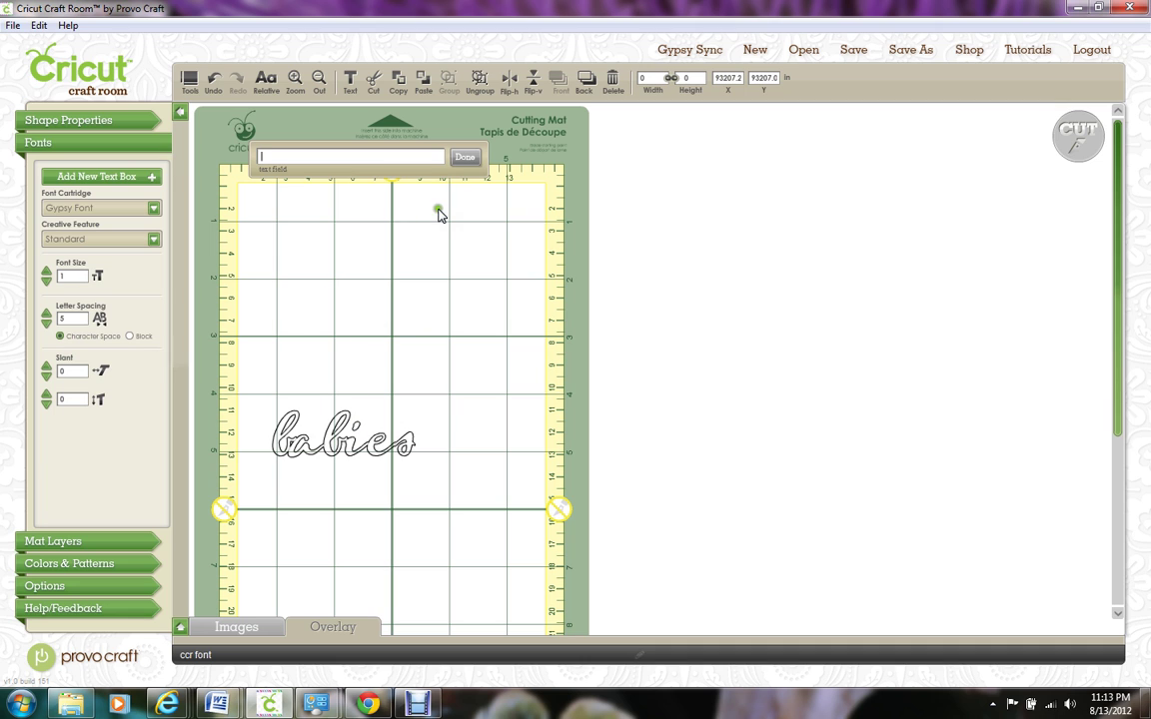
click(466, 158)
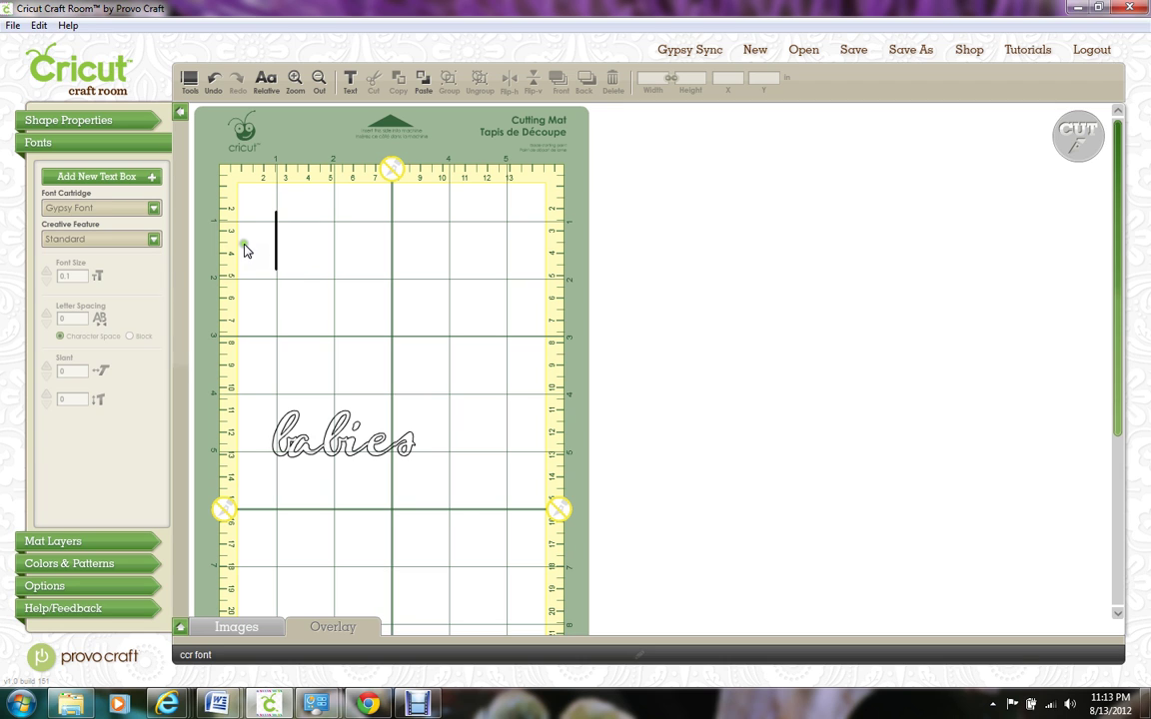
- Add a second mat layer and name it 'shadow'
click(104, 540)
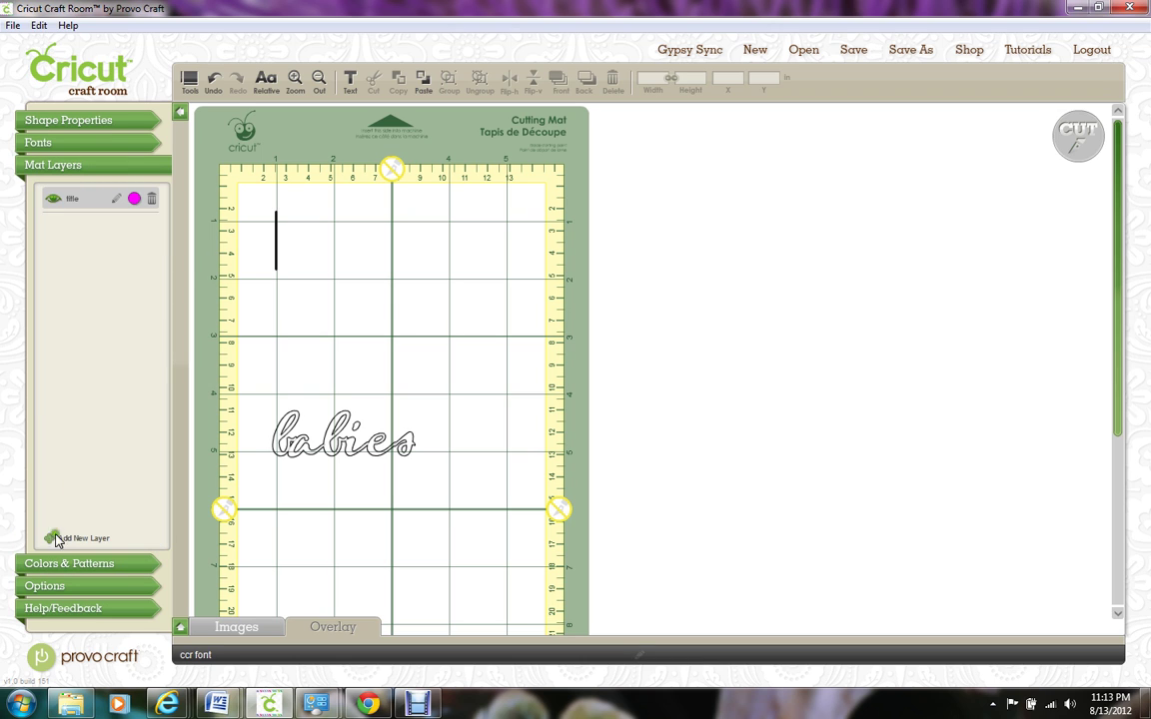
click(50, 539)
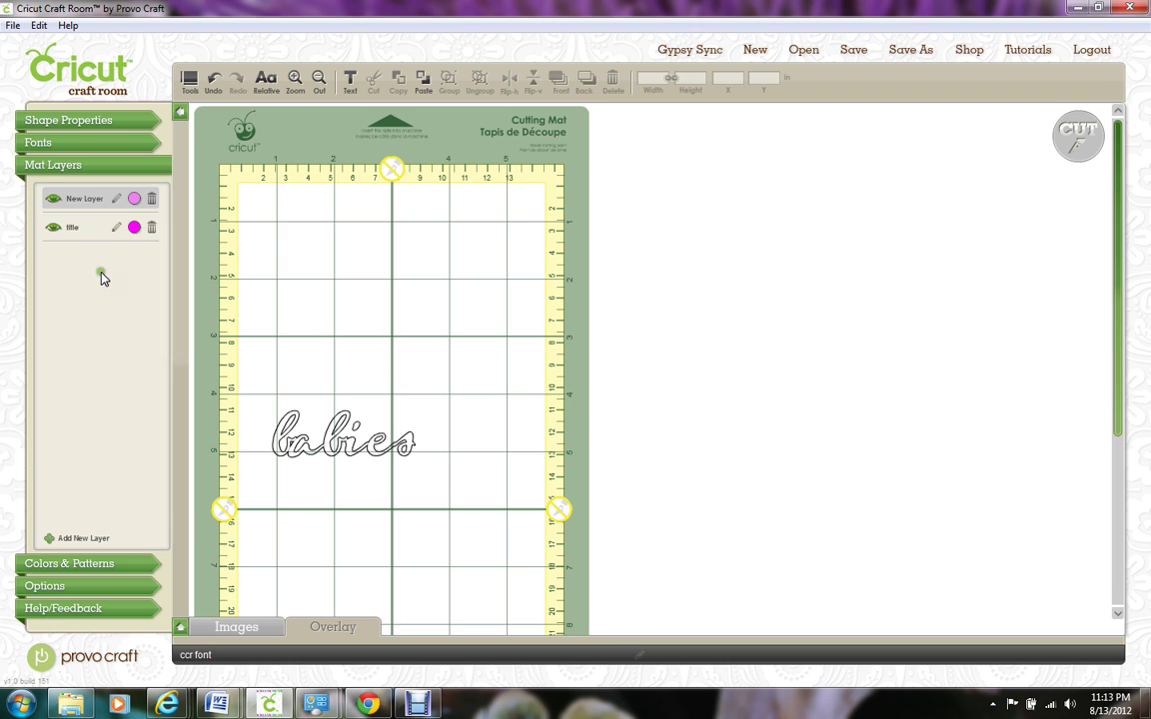
click(116, 201)
key(BackSpace)
text(shadow)
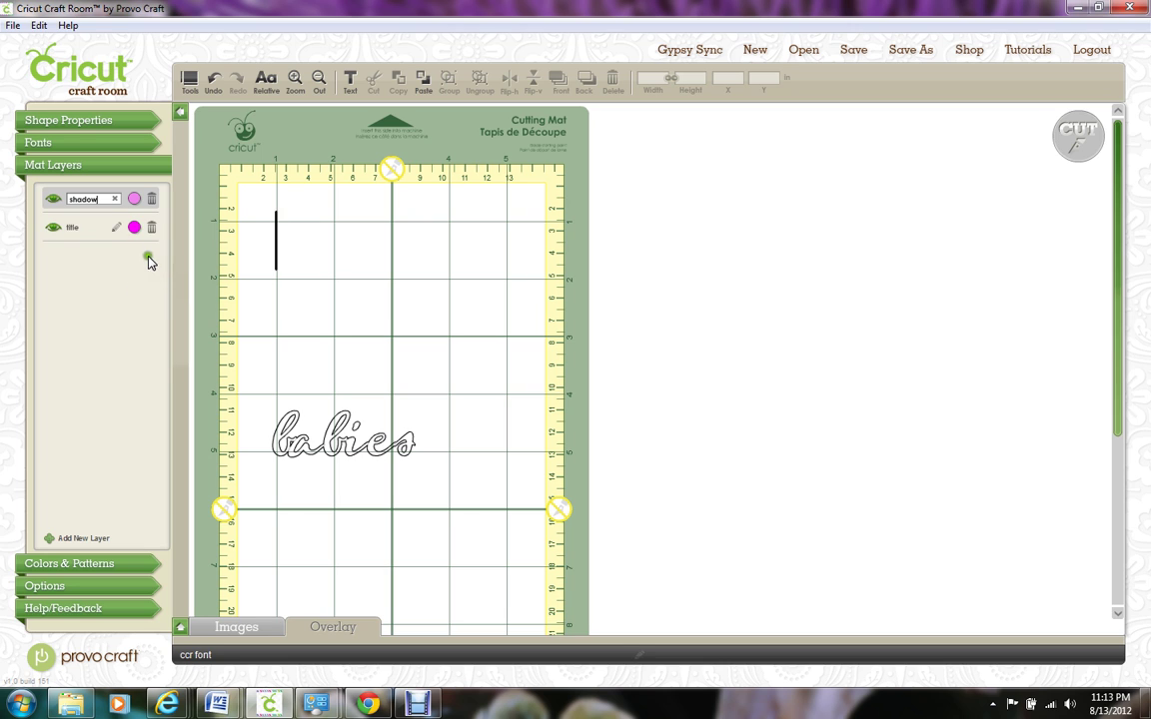
click(140, 288)
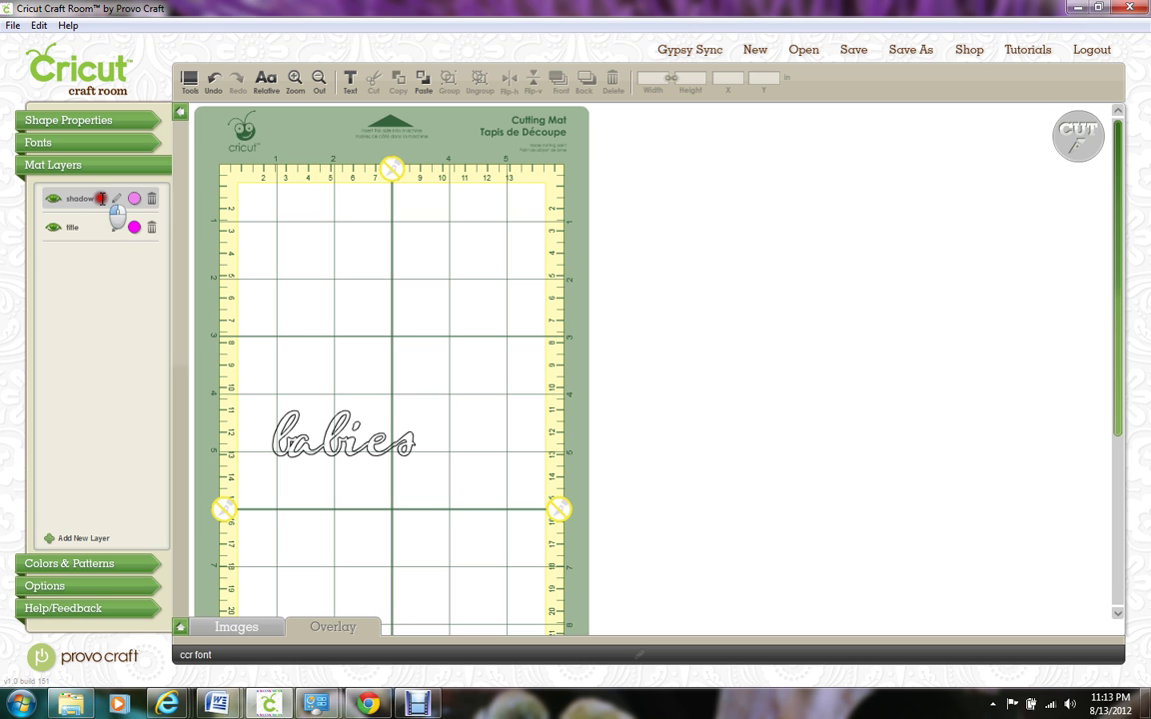
- Drag the shadow layer below the title layer in Mat Layers
drag(101, 199, 103, 257)
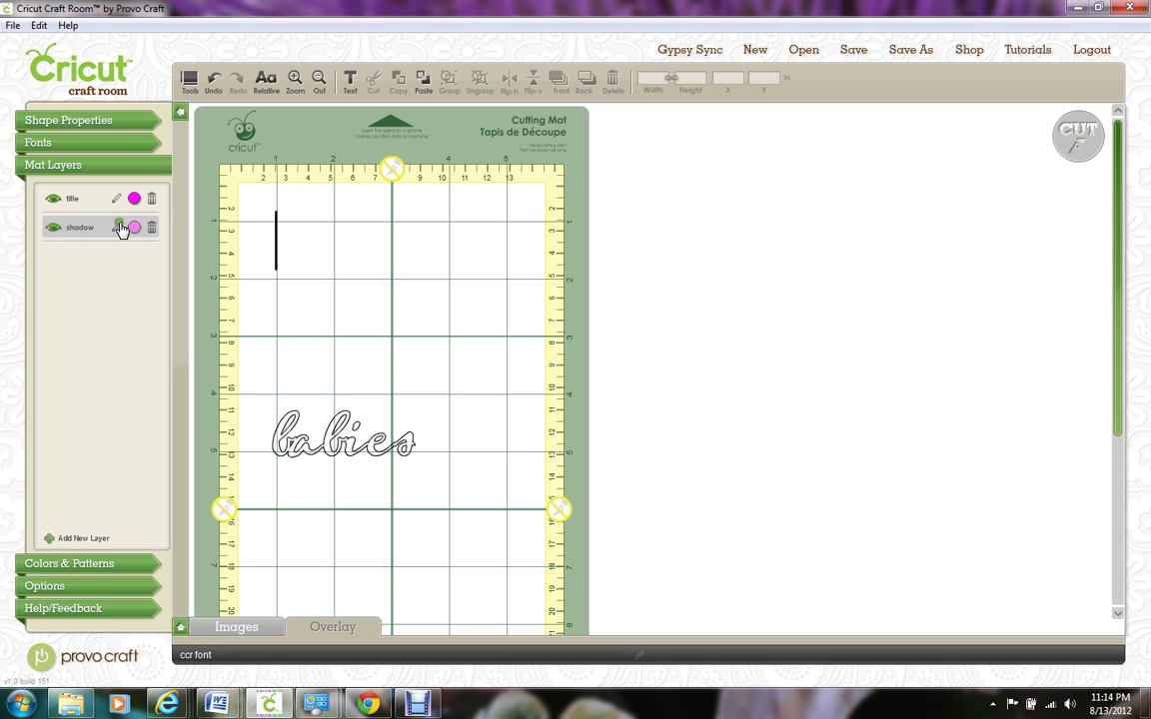
- Switch Gypsy Font to the ShadowBlackout feature and add a text box reading 'babies'
click(90, 145)
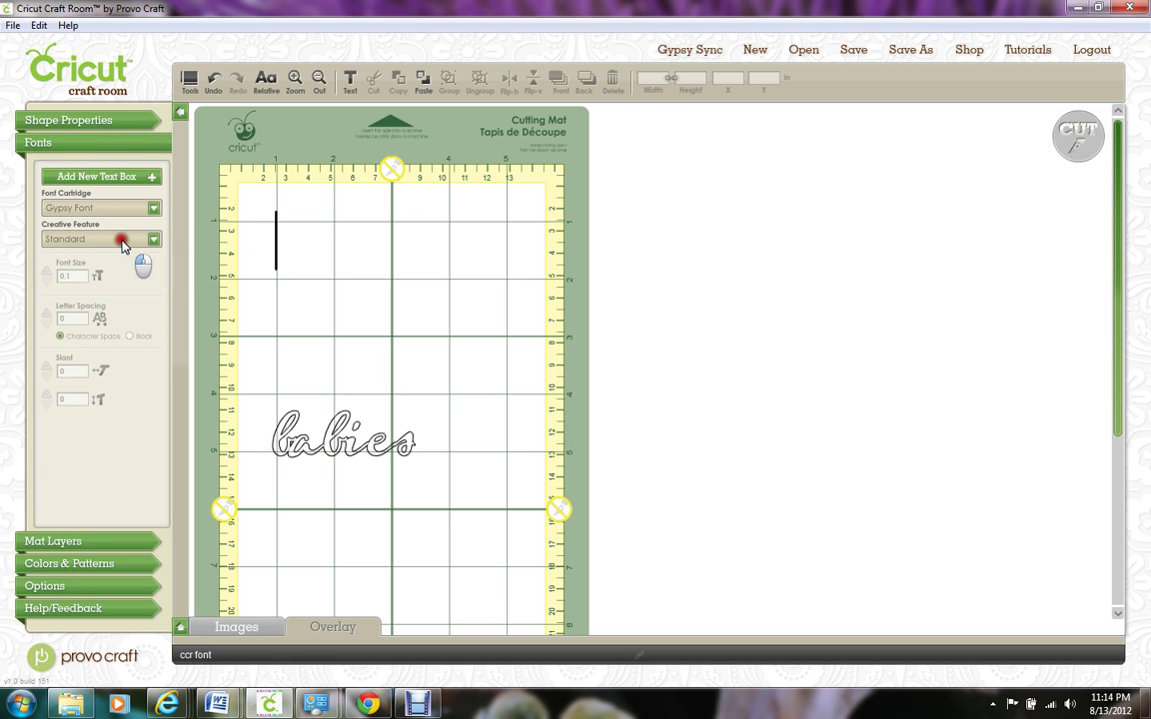
click(152, 242)
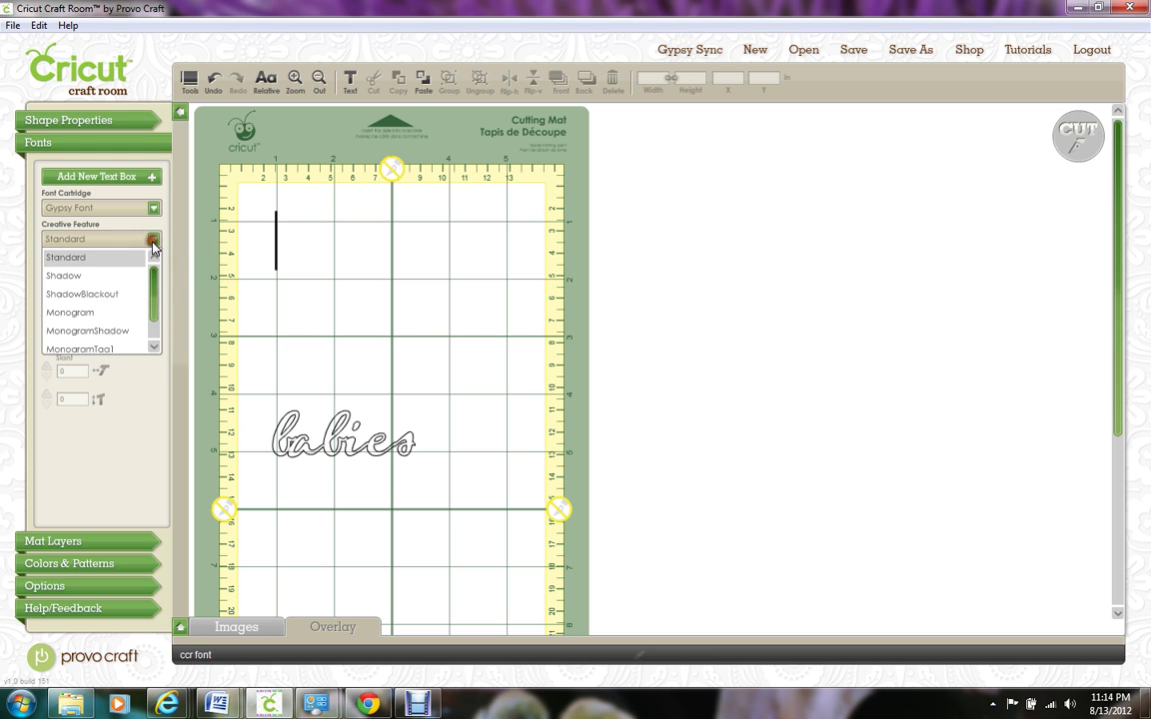
click(133, 295)
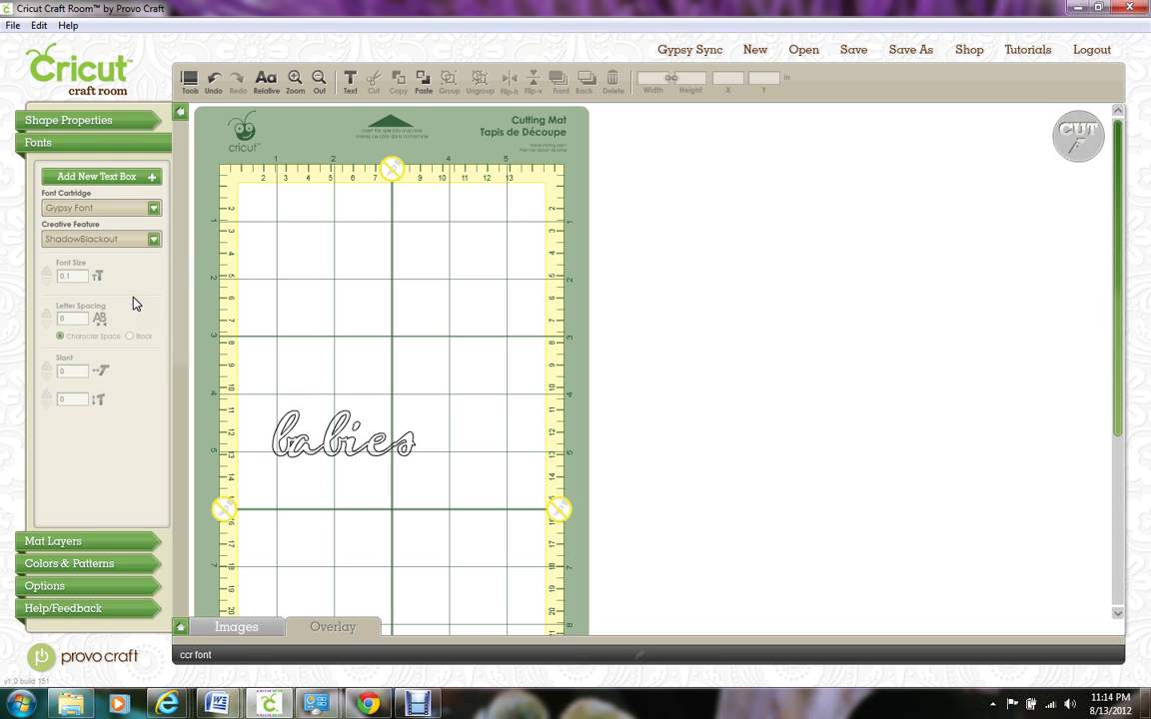
click(145, 179)
text(babies)
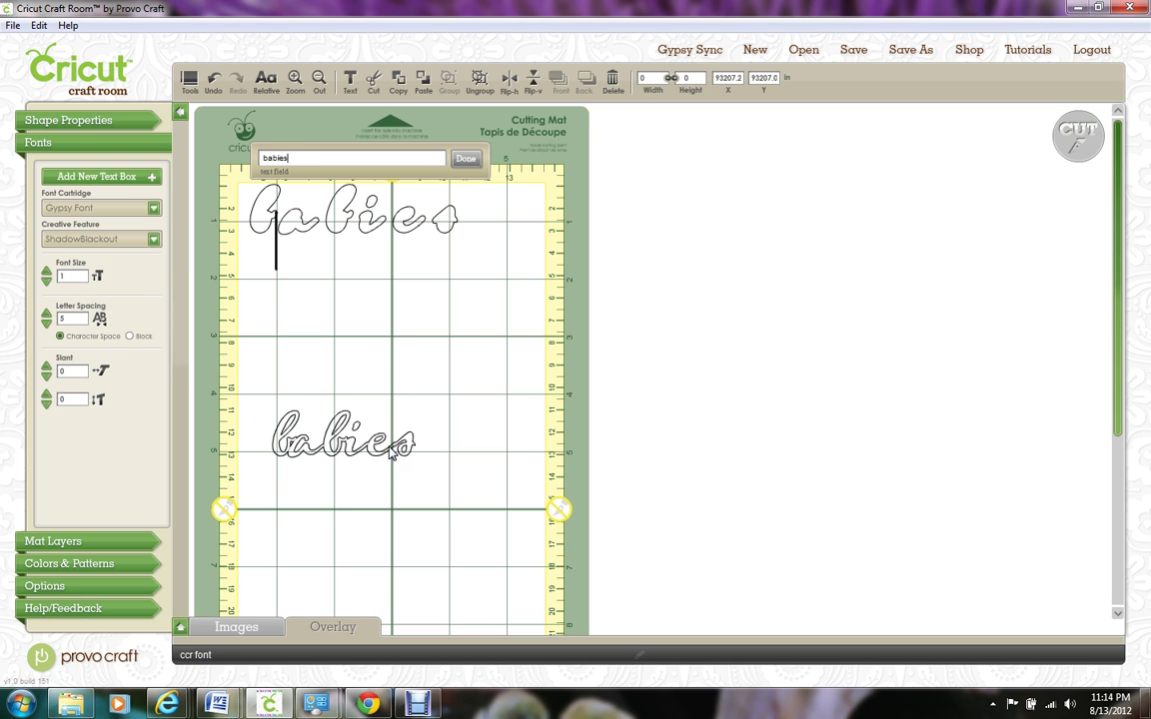
- Finish the ShadowBlackout 'babies' and drag it down onto the original word
click(468, 160)
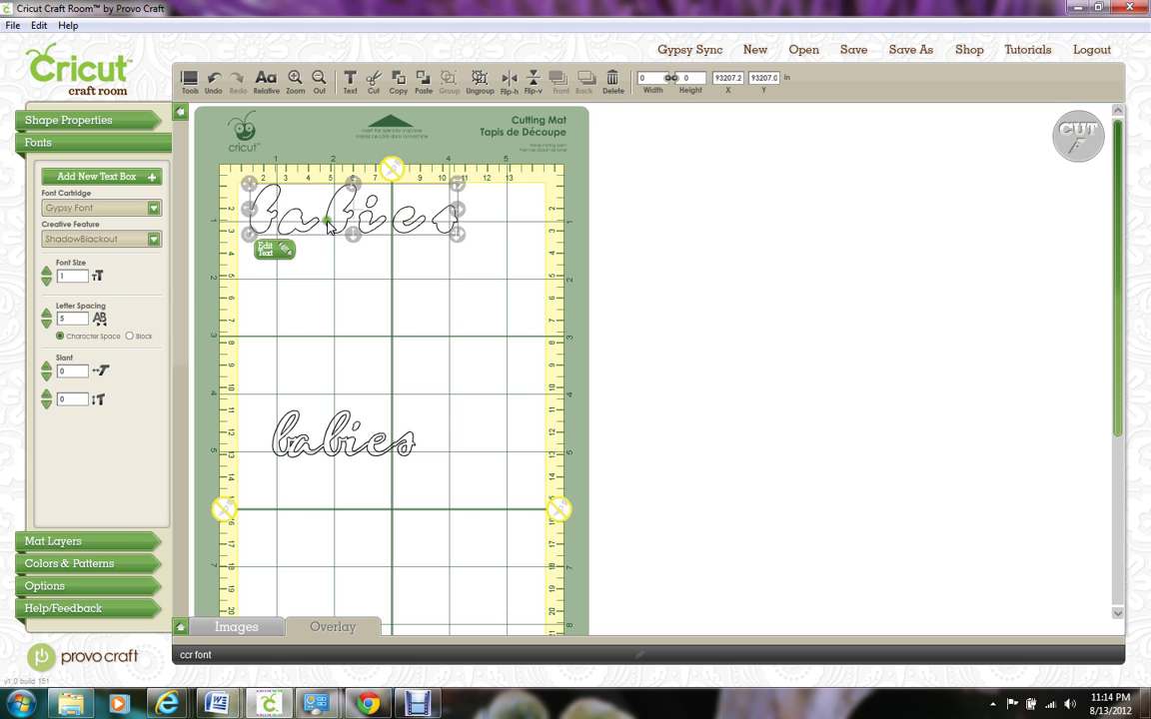
drag(250, 186, 271, 411)
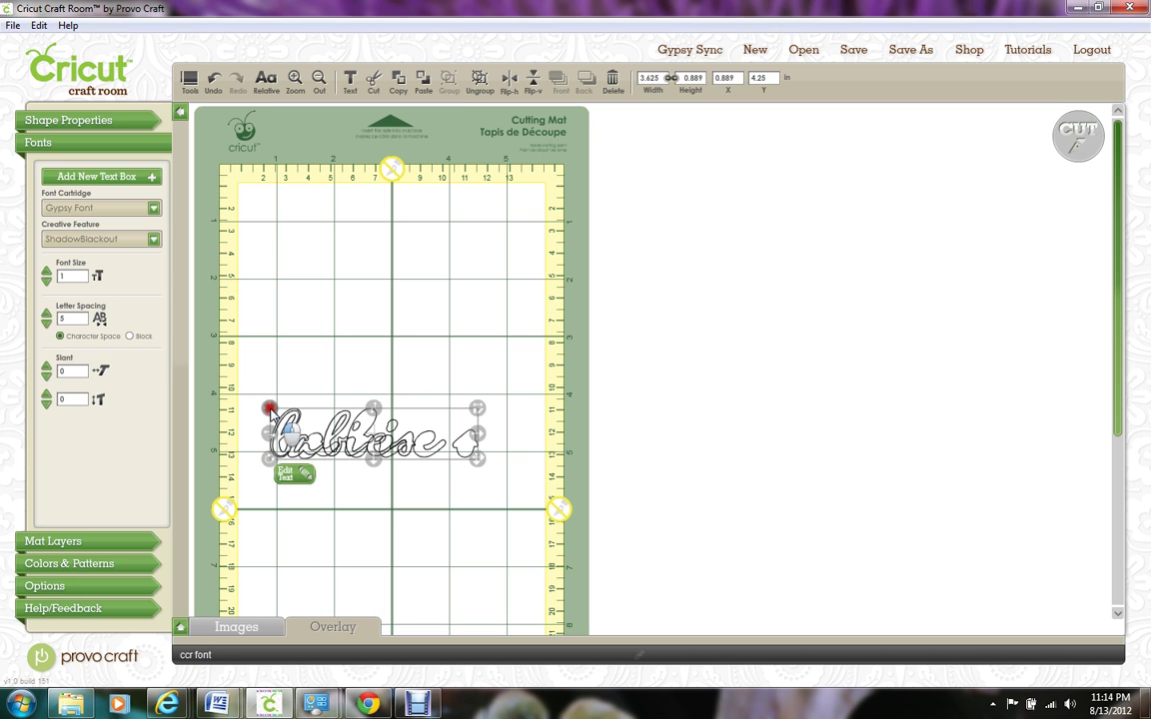
click(270, 410)
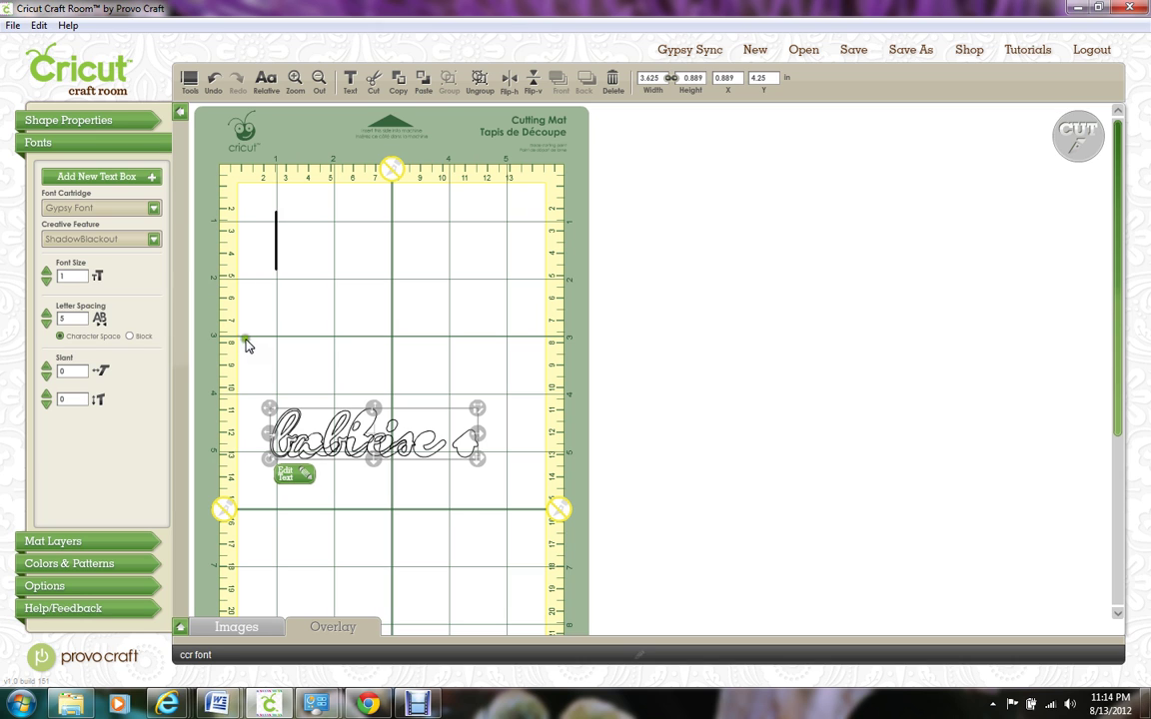
- Lower the ShadowBlackout text's letter spacing to -10 so its letters join, then confirm
click(46, 324)
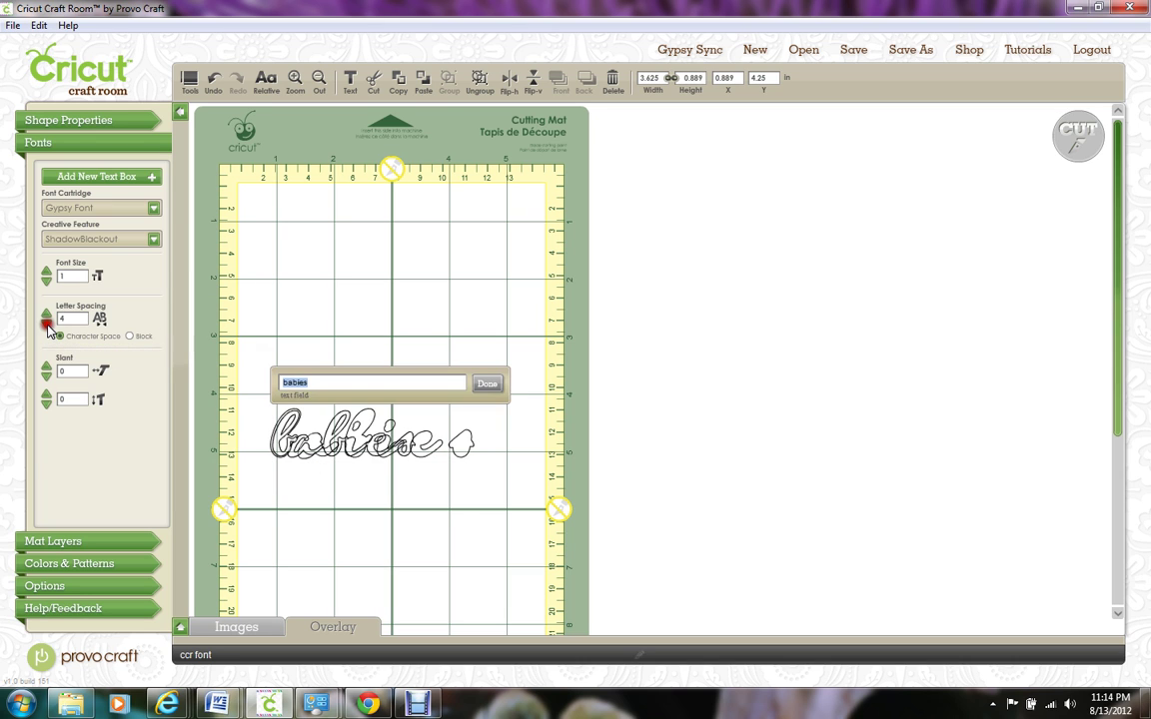
click(46, 325)
click(46, 325)
click(46, 324)
click(46, 324)
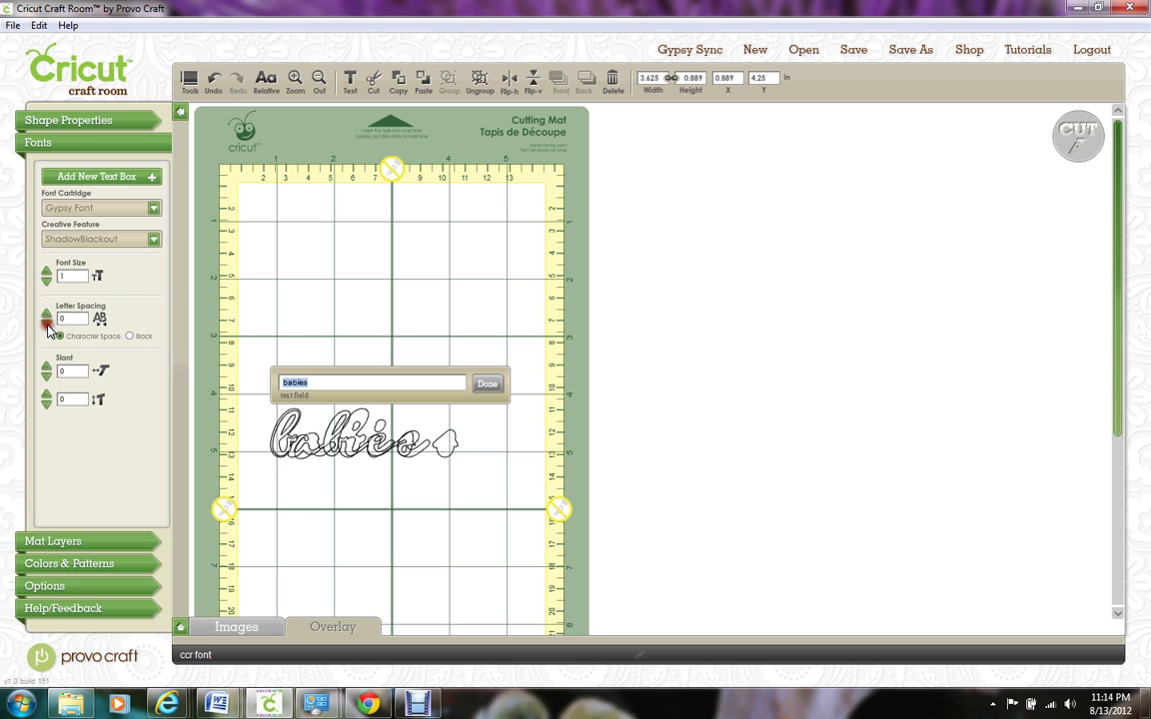
click(46, 325)
click(46, 325)
click(46, 325)
click(46, 325)
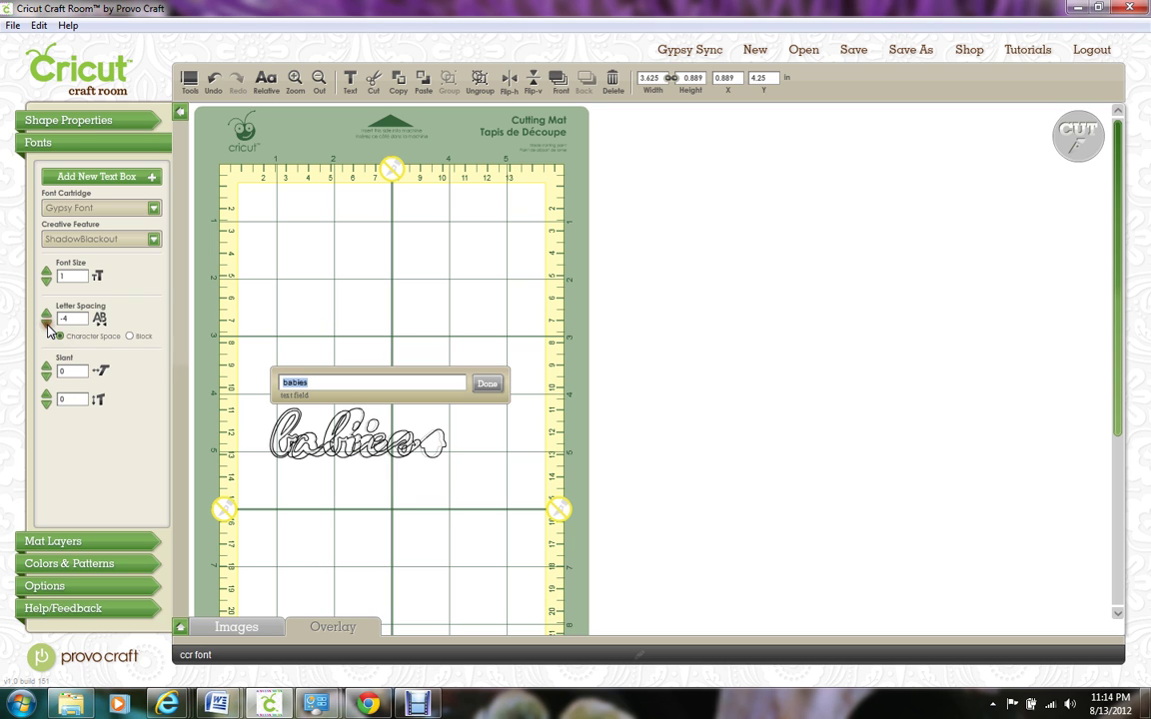
click(46, 324)
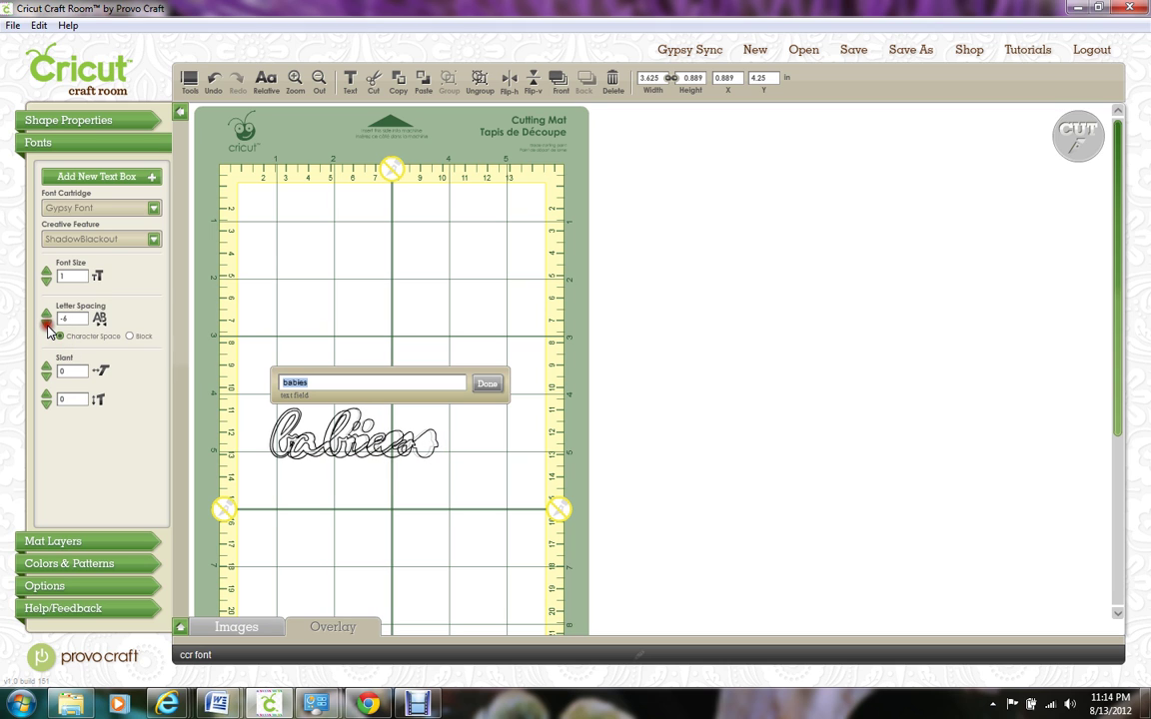
click(45, 325)
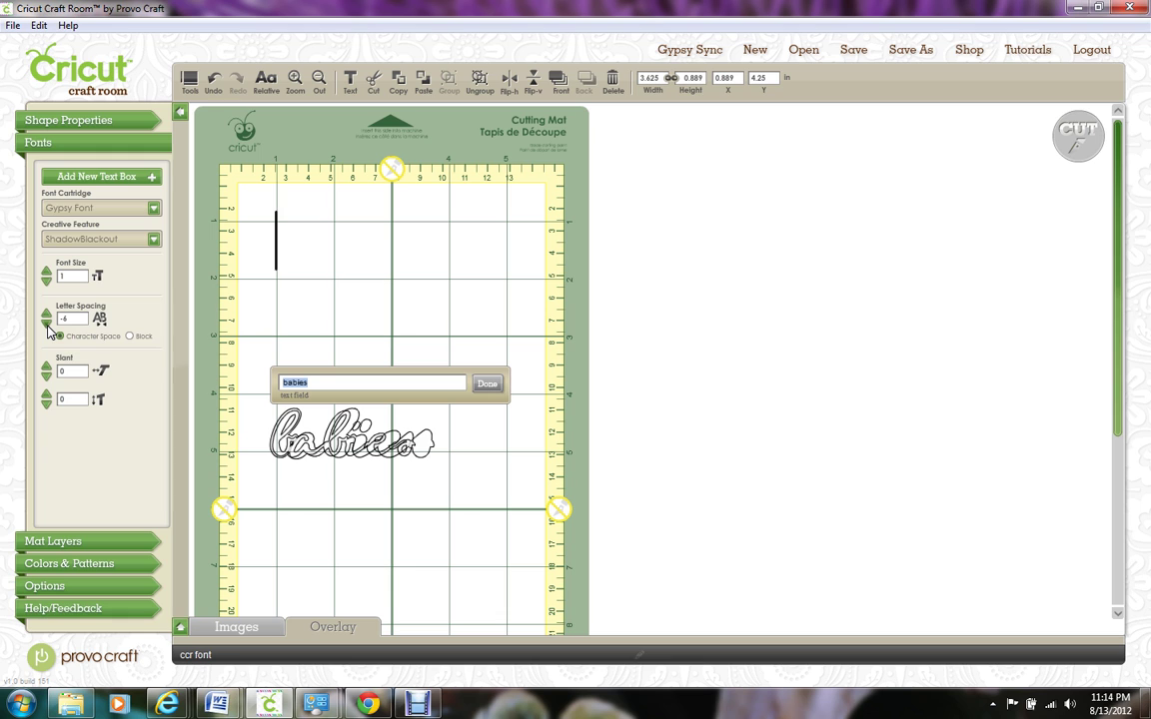
click(46, 325)
click(46, 324)
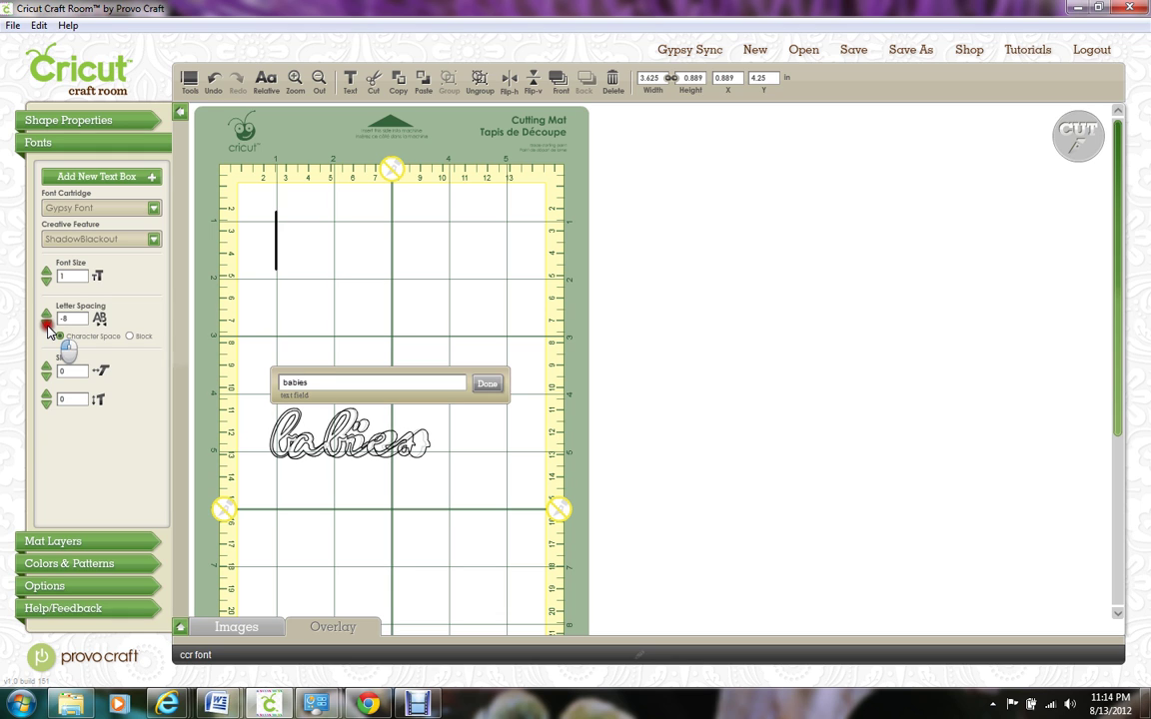
click(46, 325)
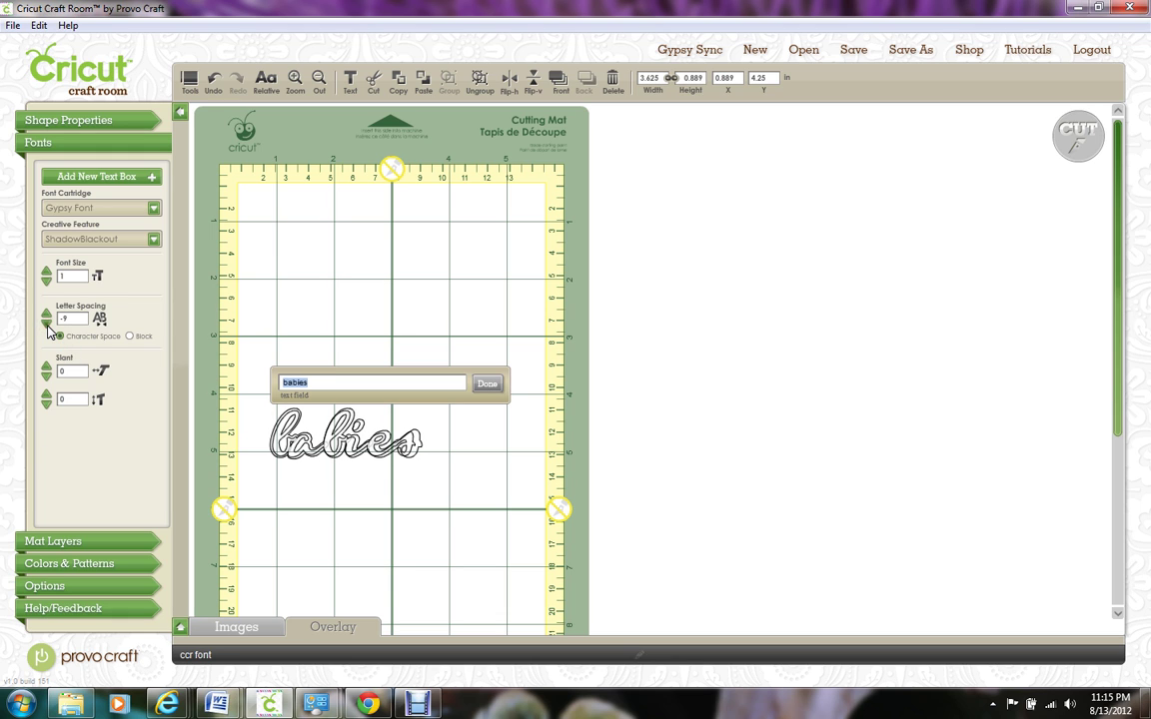
click(46, 325)
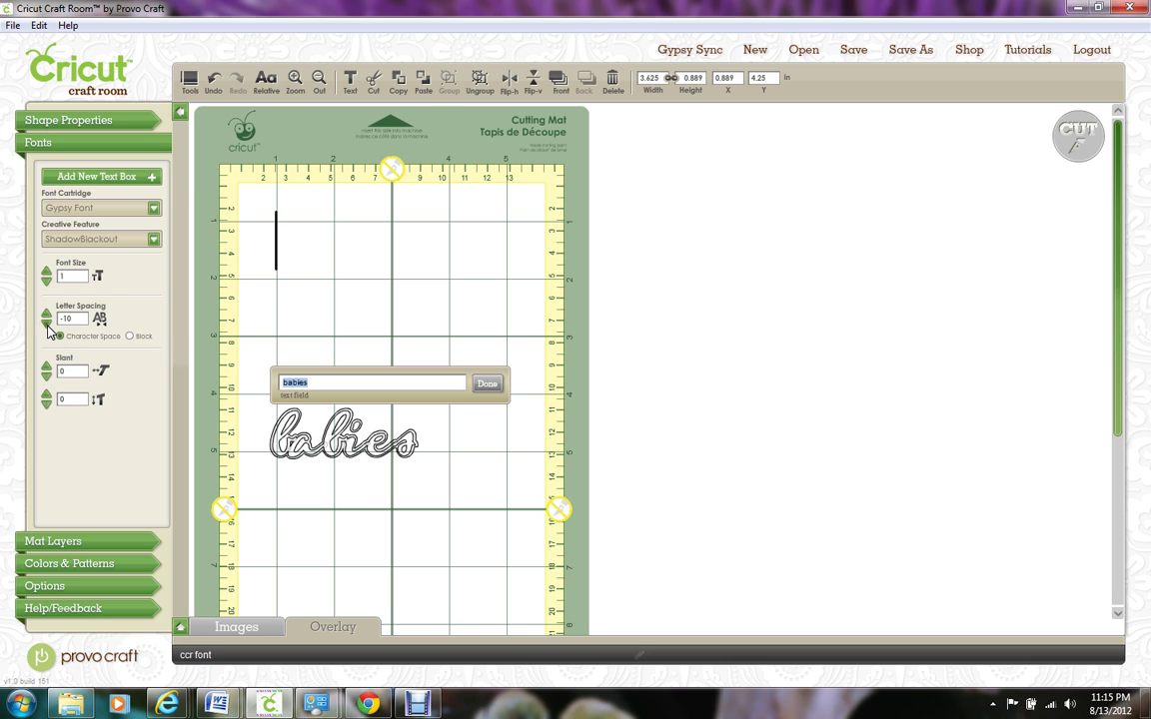
click(486, 384)
- Move the ShadowBlackout 'babies' up and to the right, clear of the outlined word
drag(267, 407, 414, 314)
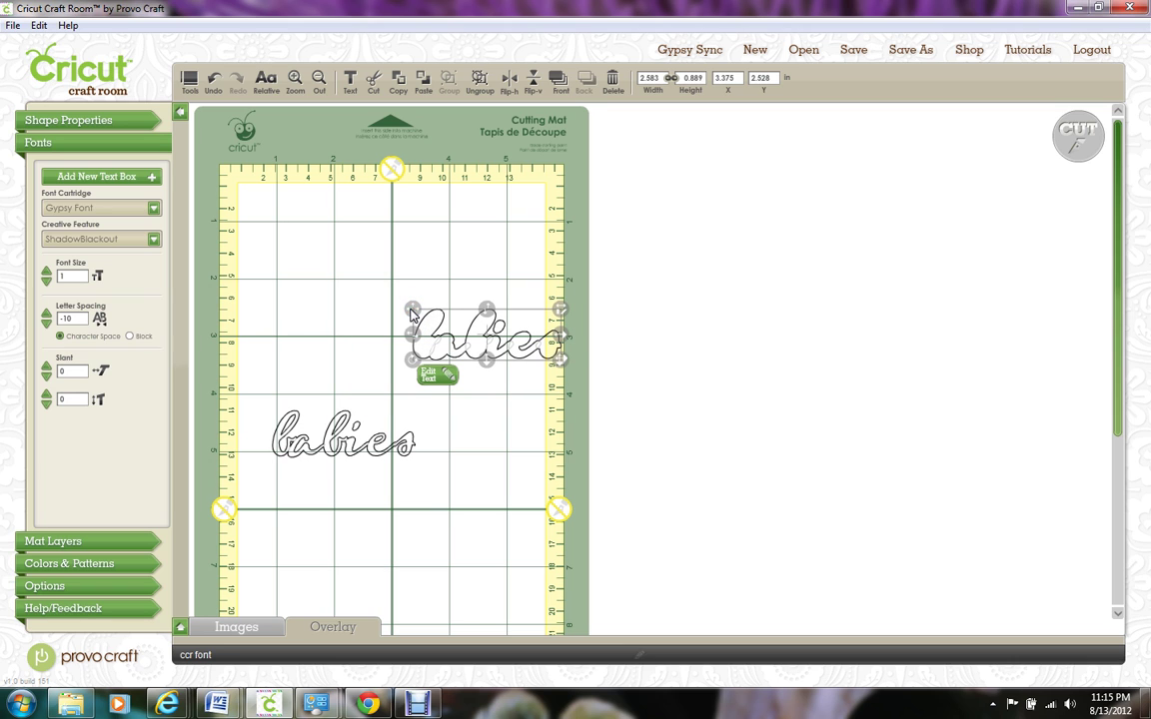